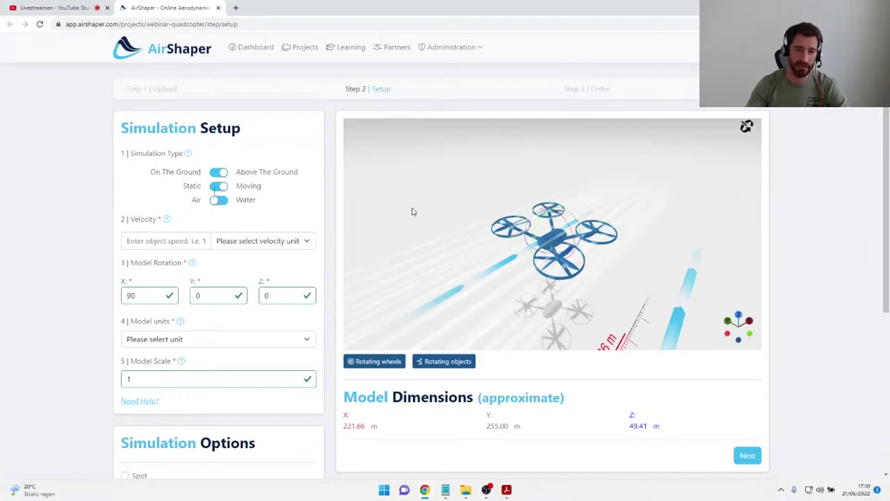
Step: Rotate the quadcopter to 20 degrees about the Z axis and set the model units to mm
drag(538, 235, 498, 315)
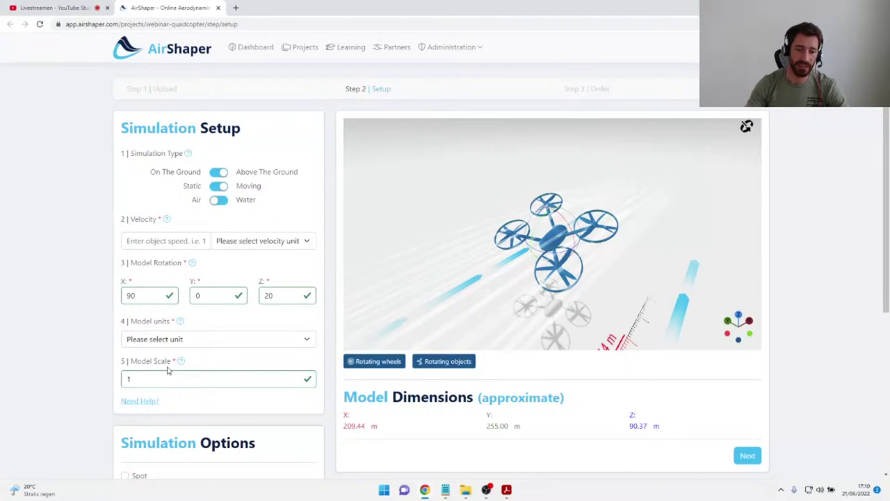
click(148, 339)
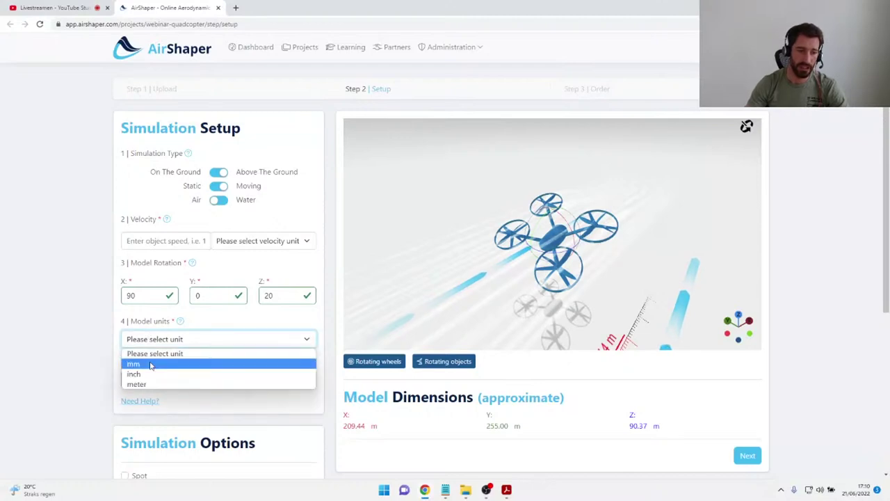
click(149, 364)
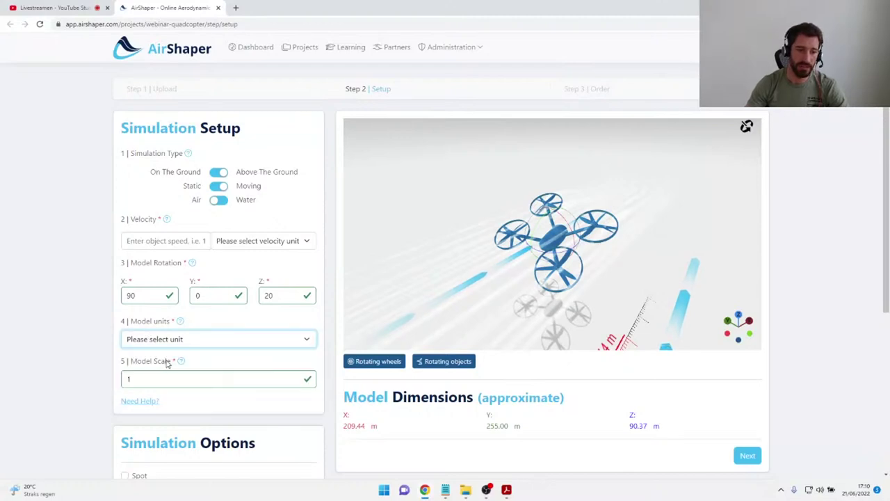
Step: Set the object velocity to 5 kilometers per hour
click(270, 239)
click(191, 241)
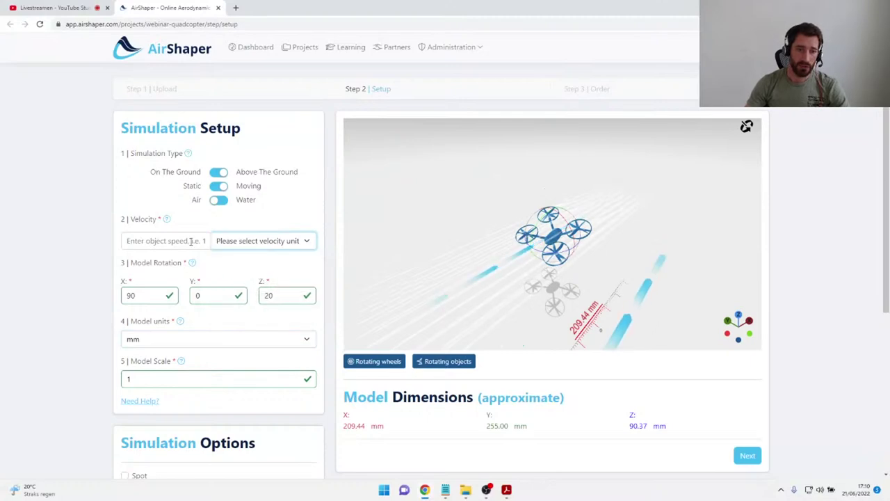
click(191, 240)
text(7)
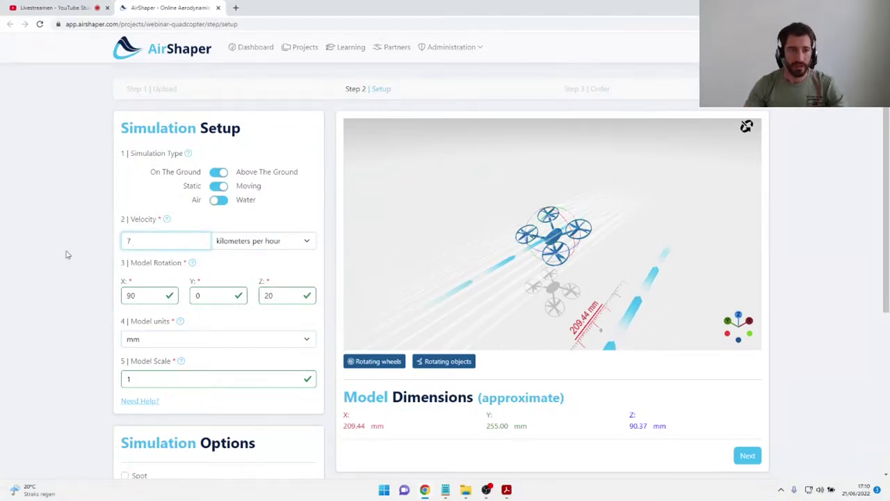
key(BackSpace)
text(5)
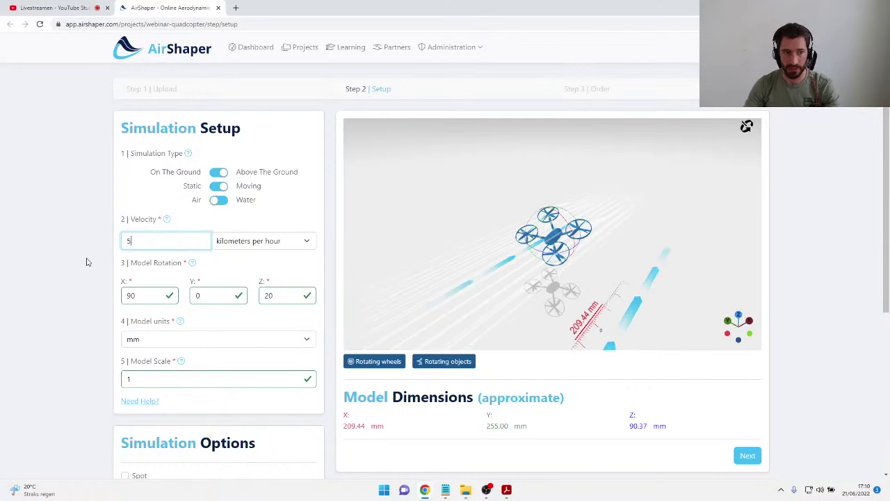
click(89, 290)
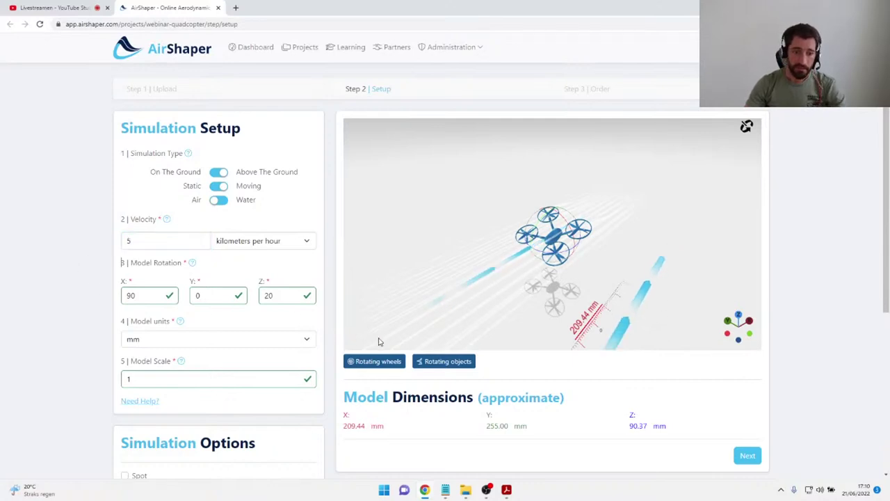
Step: Define the quadcopter's nearest propeller as a rotating object at 10000 RPM and reverse its rotation direction
click(438, 362)
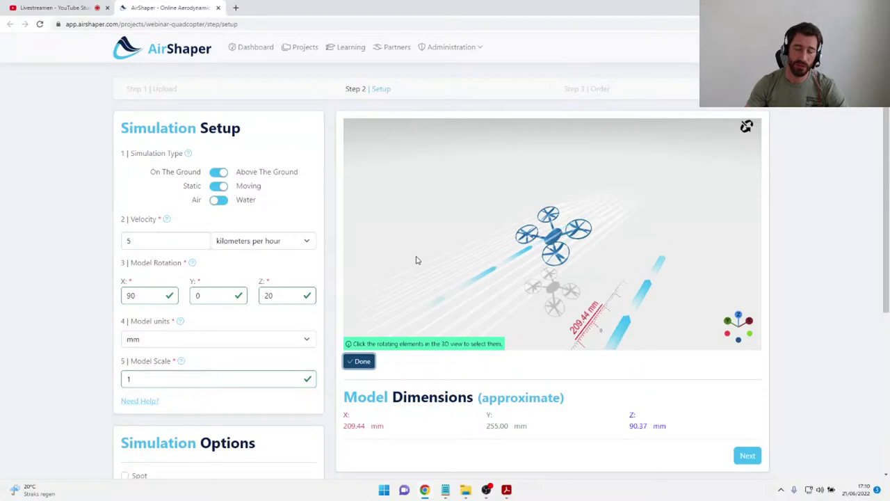
scroll(416, 260, up, 5)
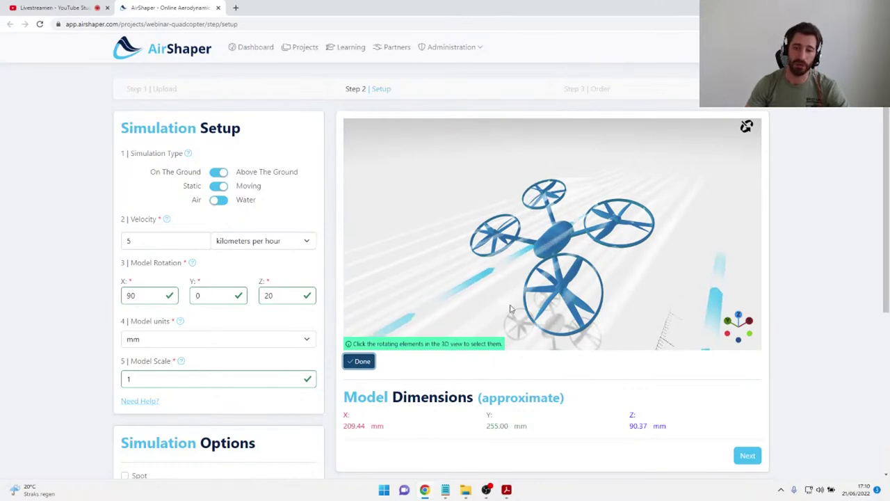
click(568, 309)
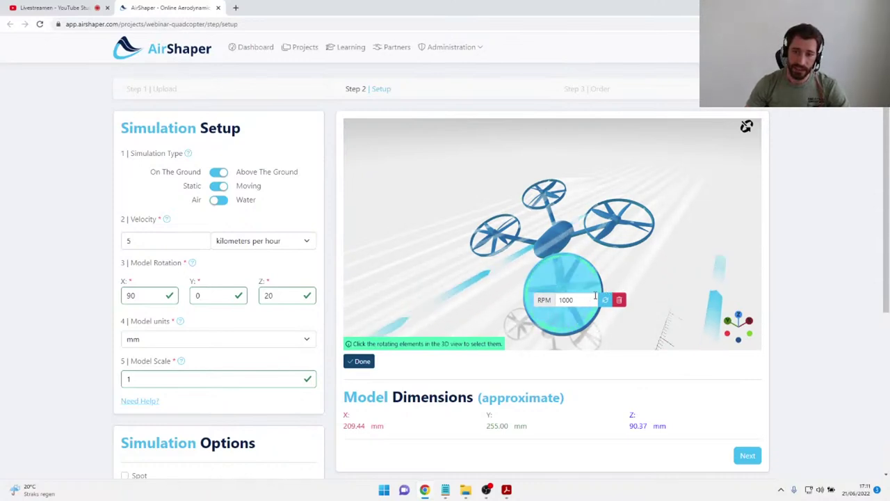
drag(656, 292, 706, 286)
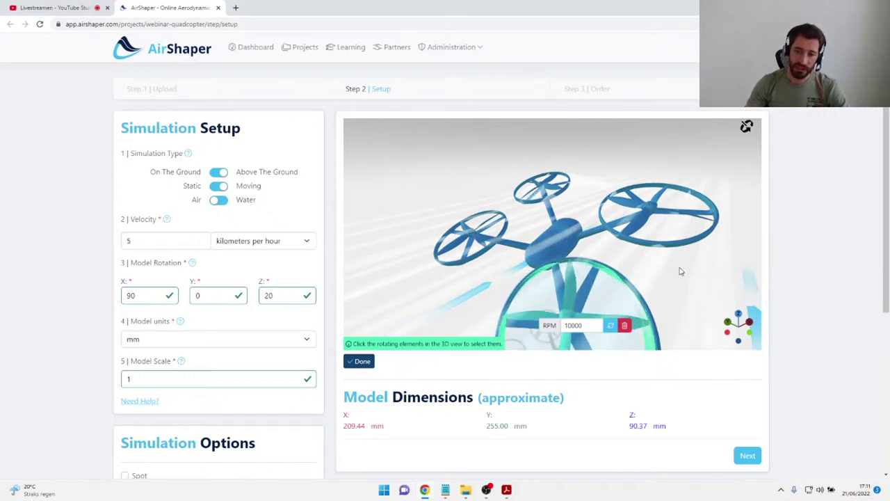
click(611, 324)
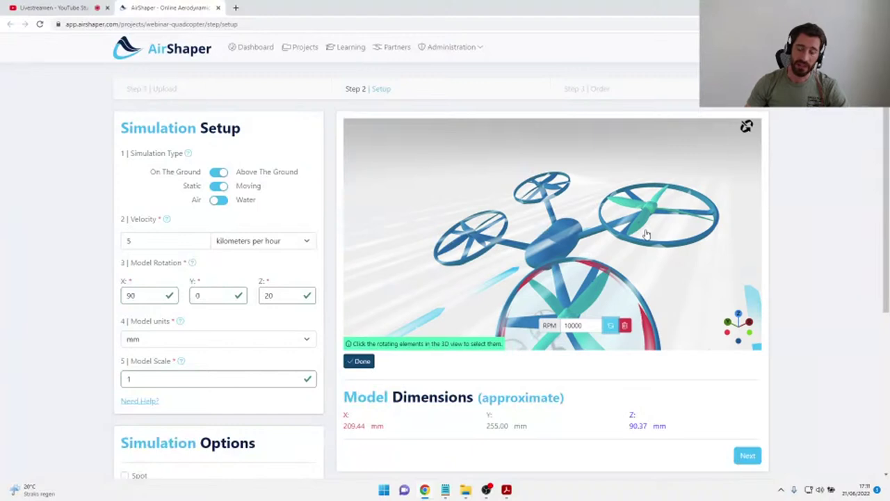
Step: Add the quadcopter's right-hand propeller as a rotating object at 10000 RPM with its rotation direction reversed
click(651, 232)
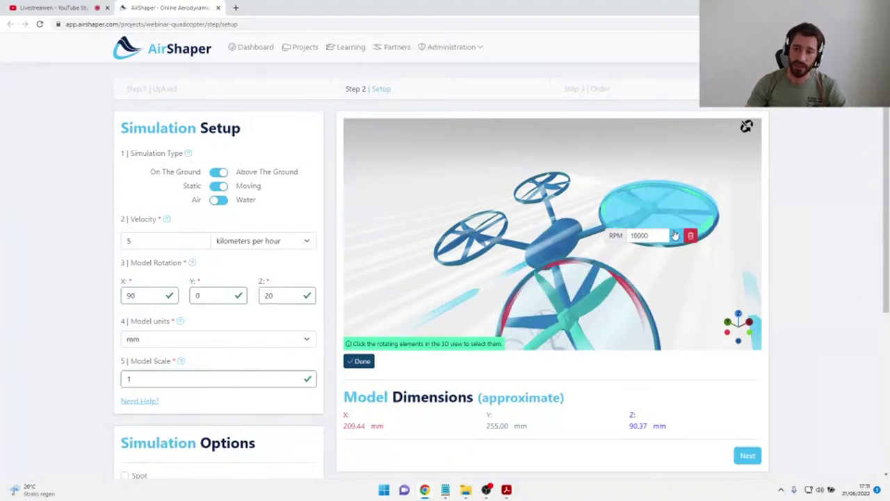
click(678, 236)
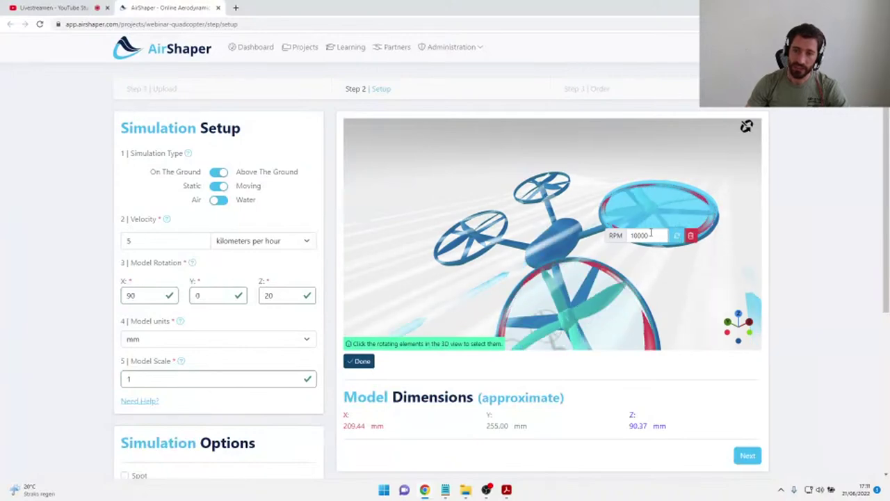
scroll(653, 236, down, 2)
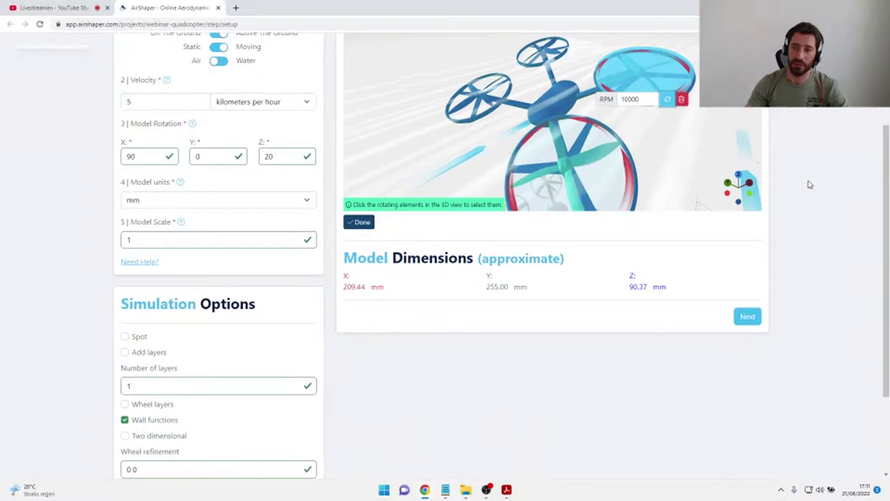
scroll(807, 183, up, 2)
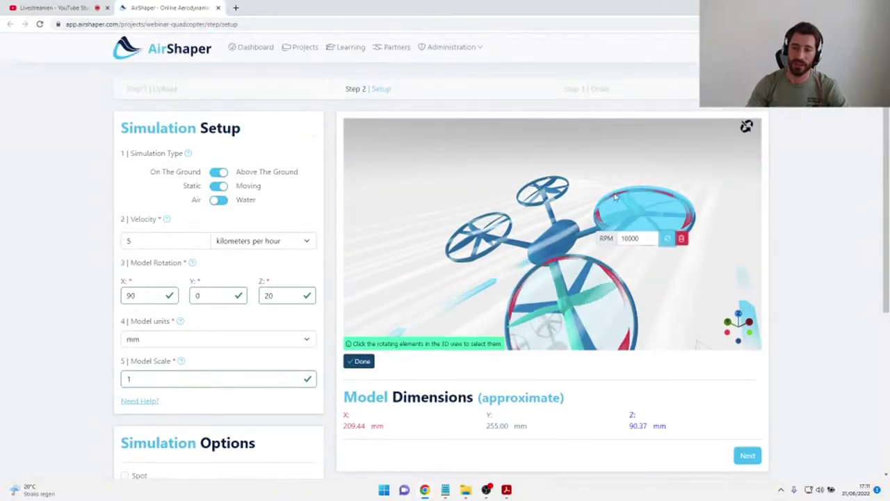
Step: Add the two remaining propellers as rotating objects at 10000 RPM and finish the rotating object selection
click(549, 187)
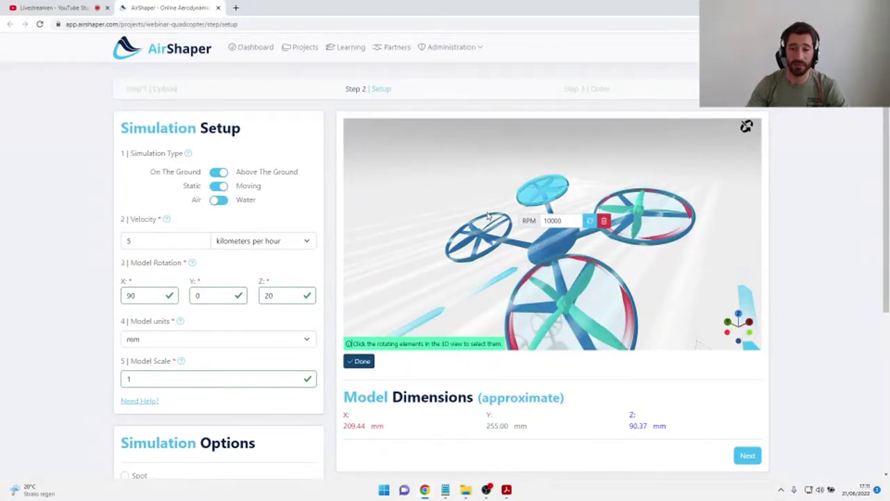
click(460, 249)
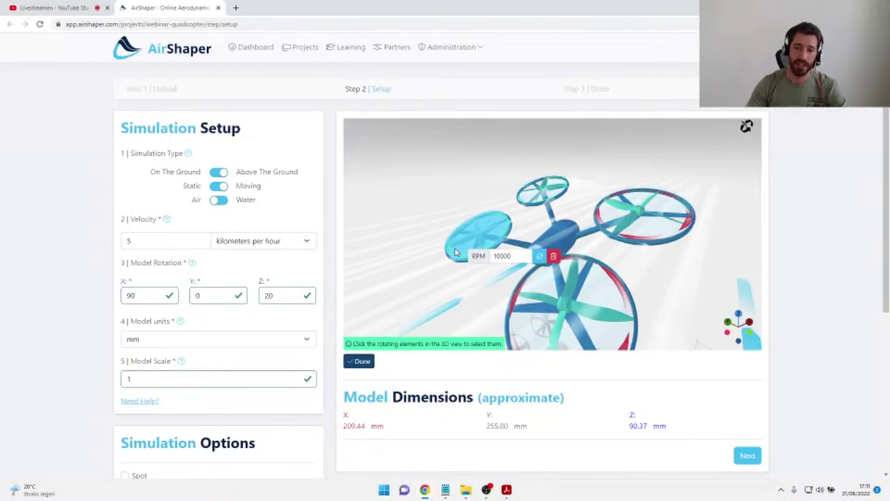
click(367, 367)
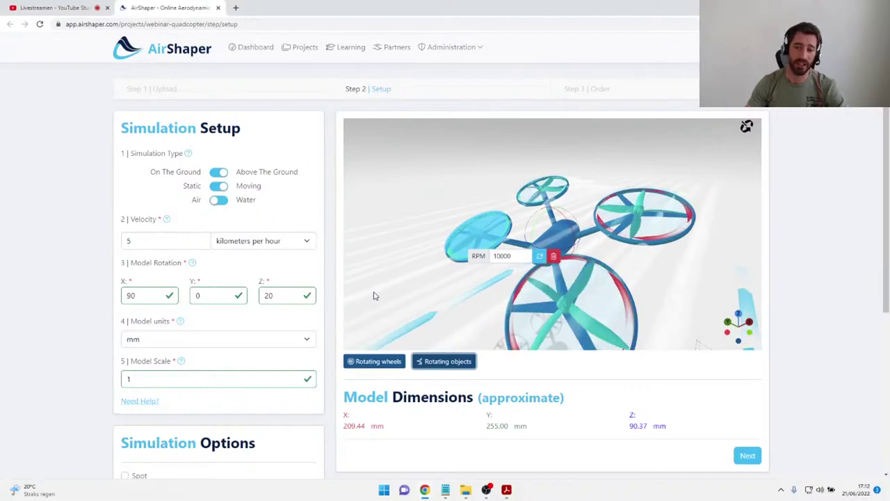
Step: Switch to the presentation, open the Multiple Reference Frames results, and examine the quadcopter's 3D pressure clouds from several angles
key(alt+Tab)
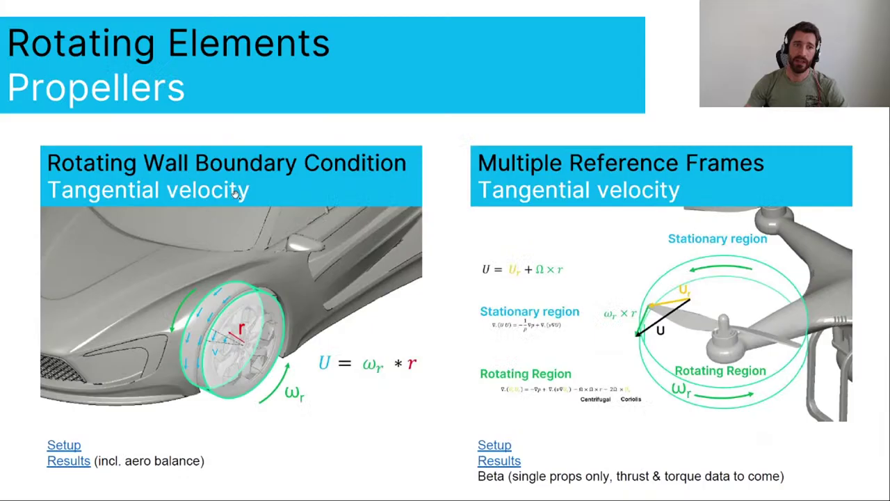
click(499, 461)
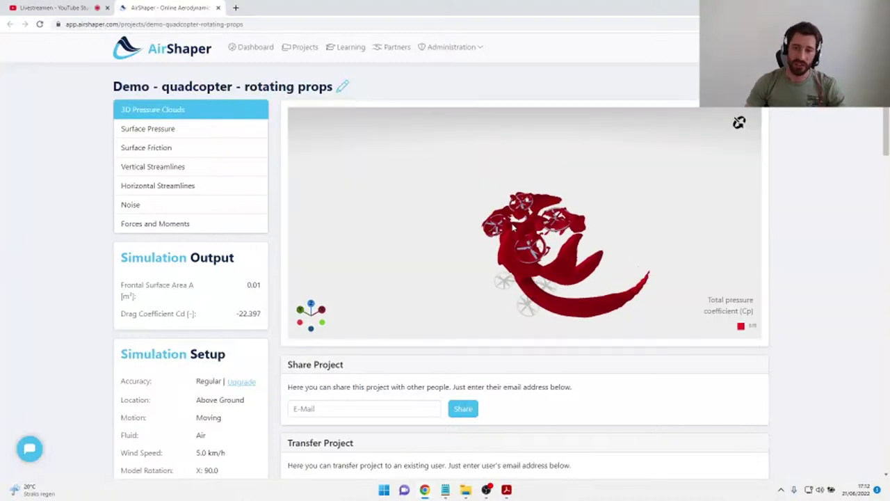
drag(512, 235, 707, 299)
drag(608, 207, 546, 318)
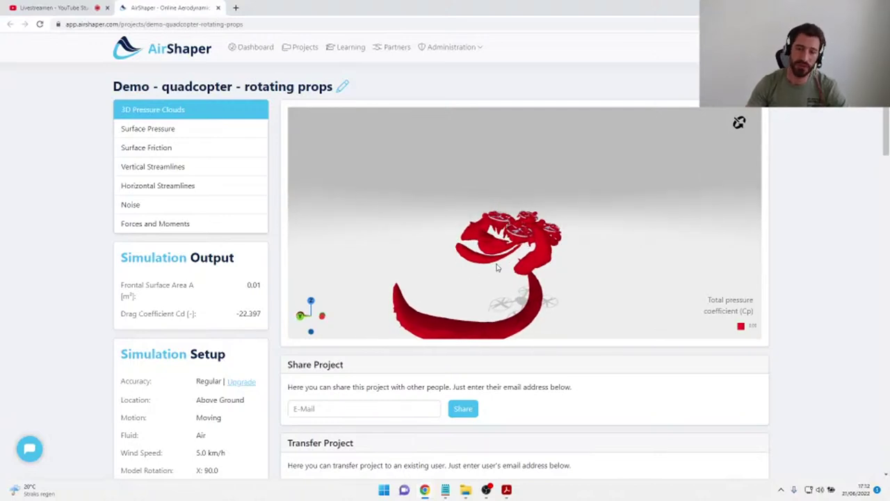
scroll(559, 231, up, 3)
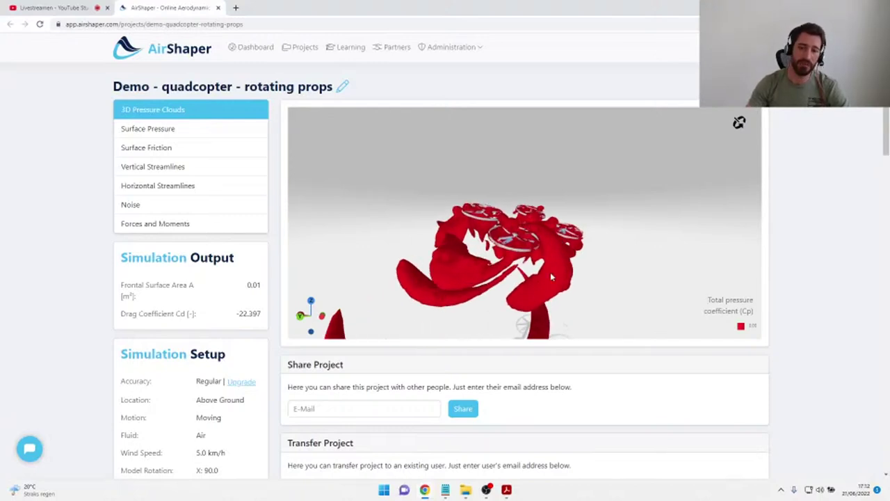
drag(550, 276, 526, 230)
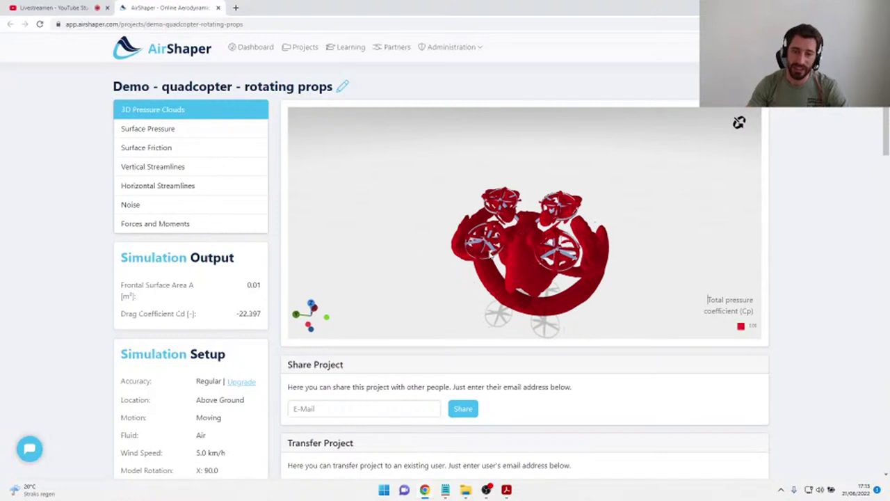
scroll(491, 256, up, 3)
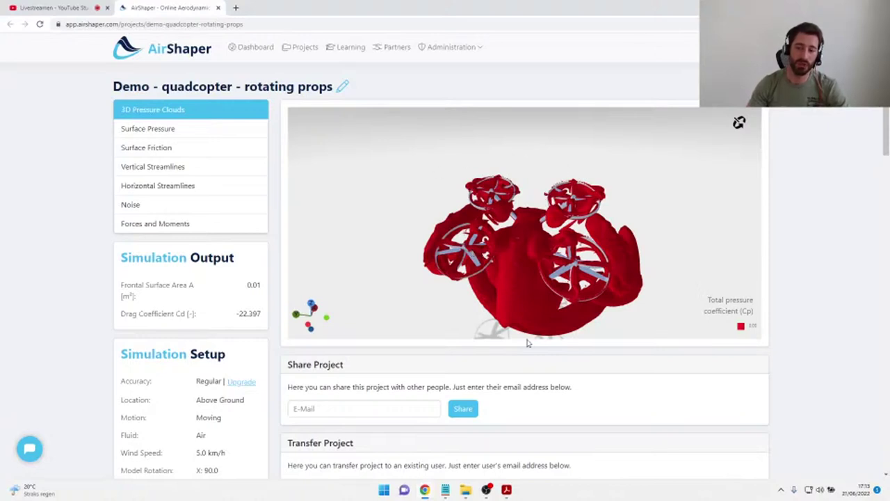
drag(524, 220, 567, 290)
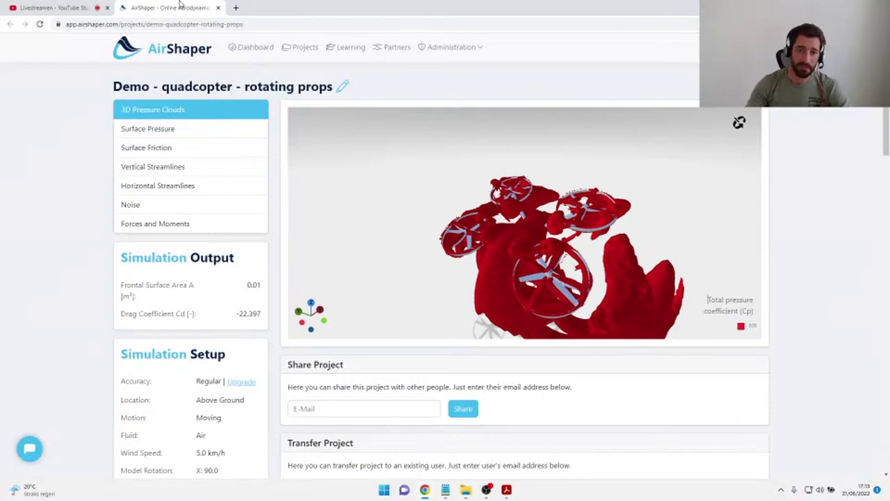
Step: Switch back to the presentation and advance to the Adaptive Mesh Refinement slide
key(alt+Tab)
key(Right)
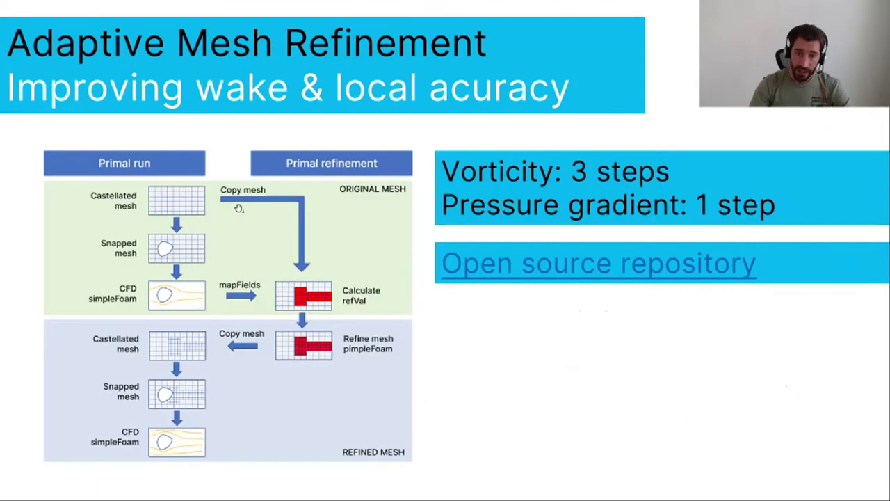